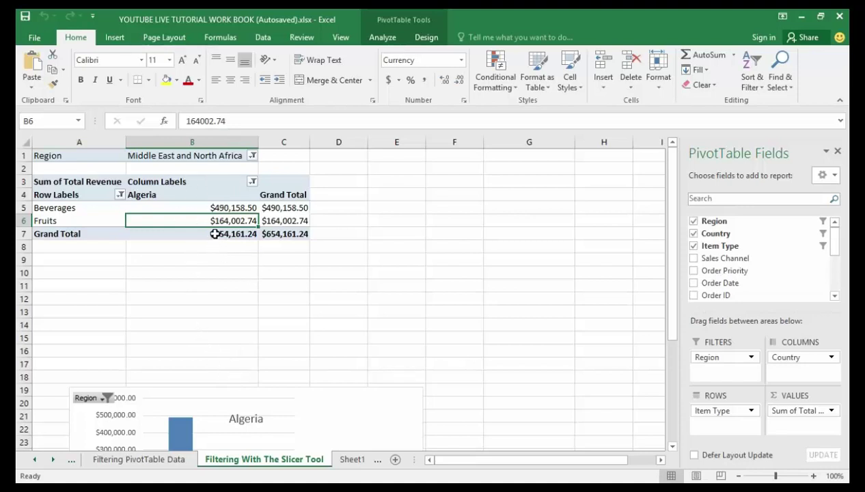
- Clear the Country column filter and the Item Type row filter so every country and item shows
{"action": "mouse_move", "coordinate": [215, 234]}
{"action": "left_click", "coordinate": [253, 182]}
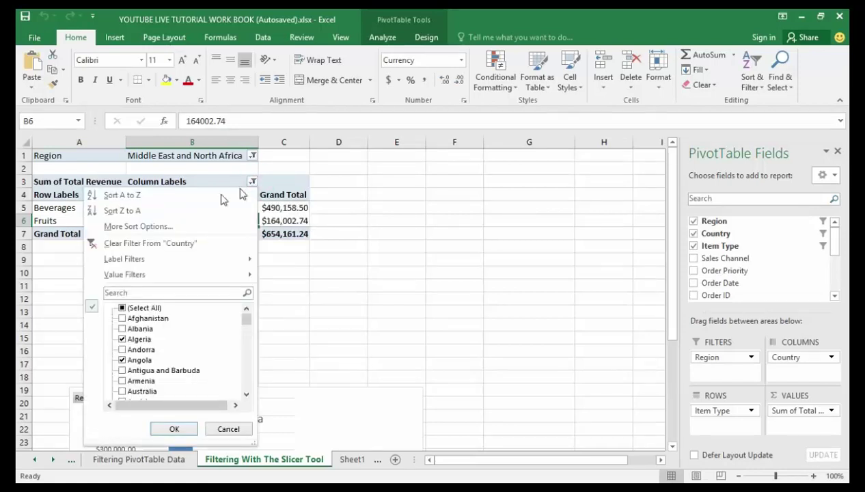
{"action": "left_click", "coordinate": [177, 240]}
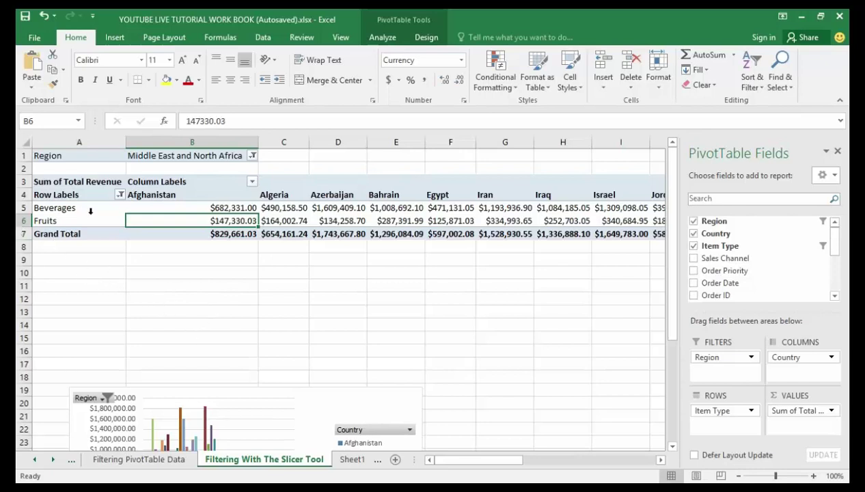
{"action": "left_click", "coordinate": [120, 195]}
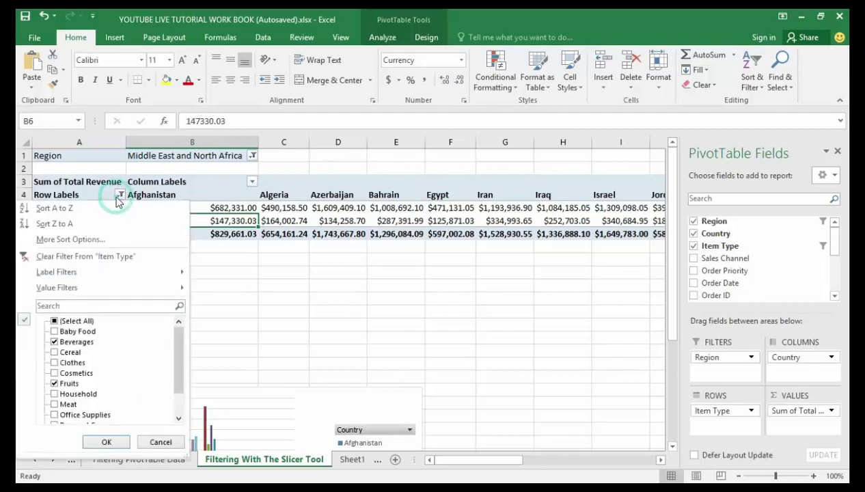
{"action": "left_click", "coordinate": [104, 256]}
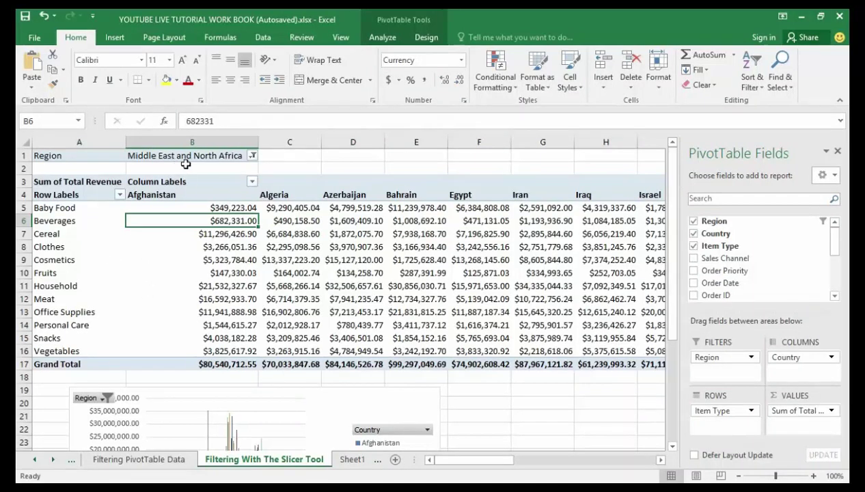
- Set the Region report filter to (All)
{"action": "left_click", "coordinate": [252, 156]}
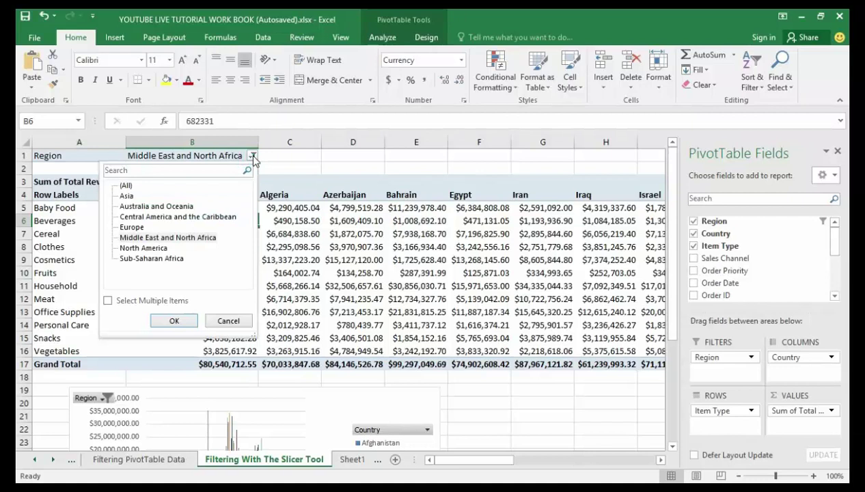
{"action": "left_click", "coordinate": [174, 320]}
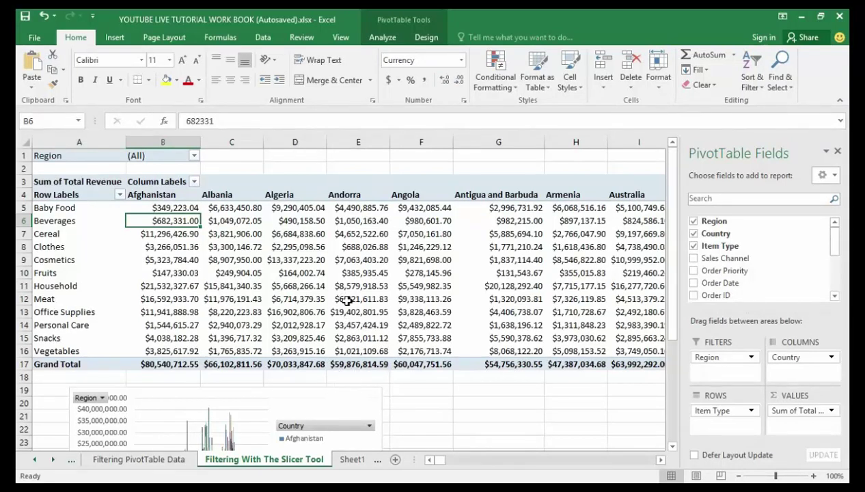
{"action": "mouse_move", "coordinate": [345, 300]}
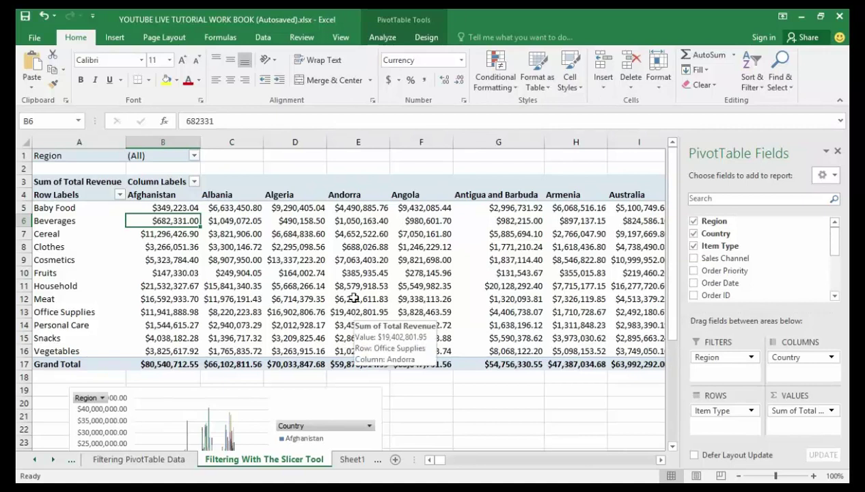
{"action": "mouse_move", "coordinate": [317, 272]}
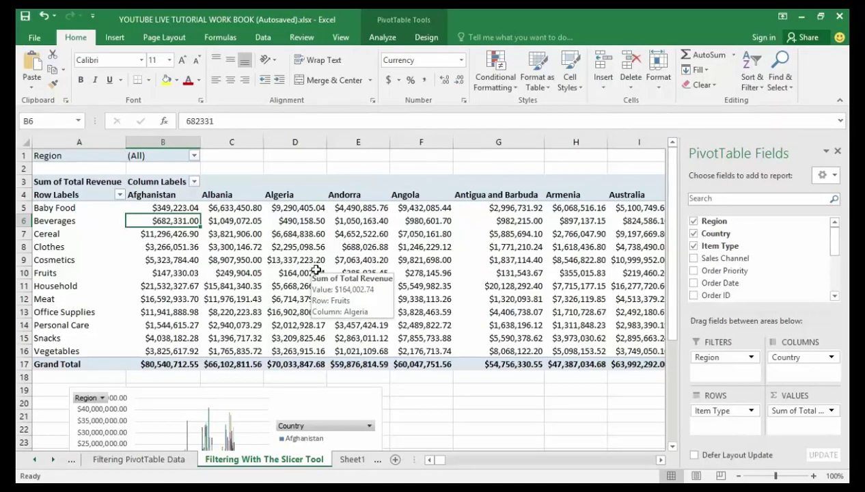
{"action": "left_click", "coordinate": [228, 248]}
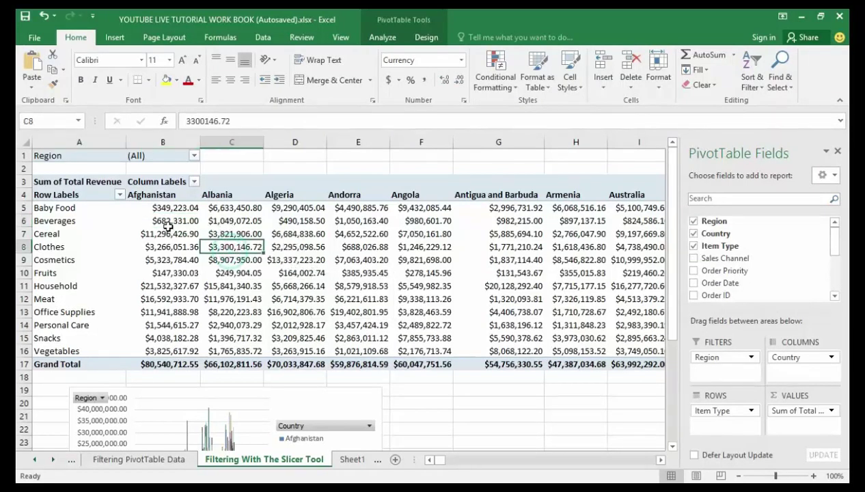
{"action": "left_click", "coordinate": [167, 224]}
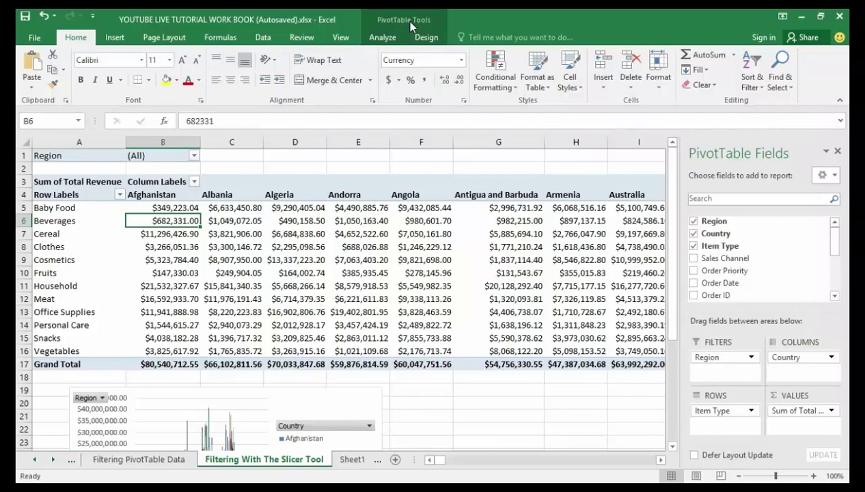
- Insert a slicer for the Sales Channel field from the PivotTable Analyze tab
{"action": "left_click", "coordinate": [375, 39]}
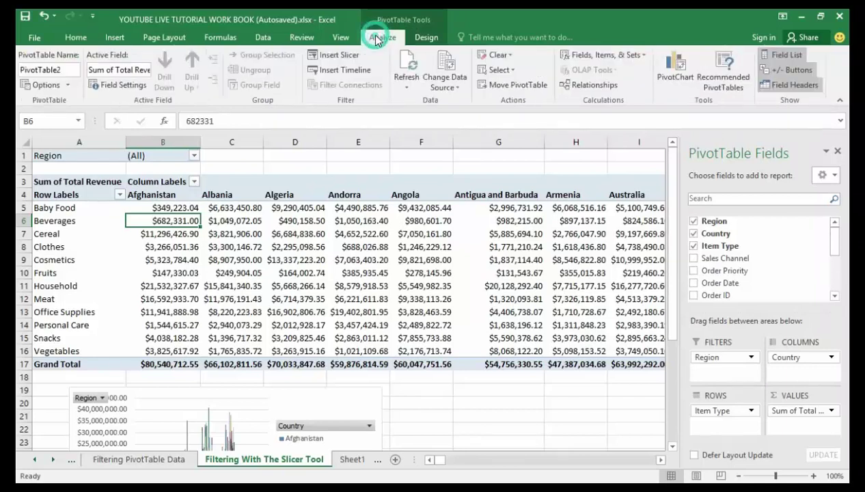
{"action": "left_click", "coordinate": [338, 56]}
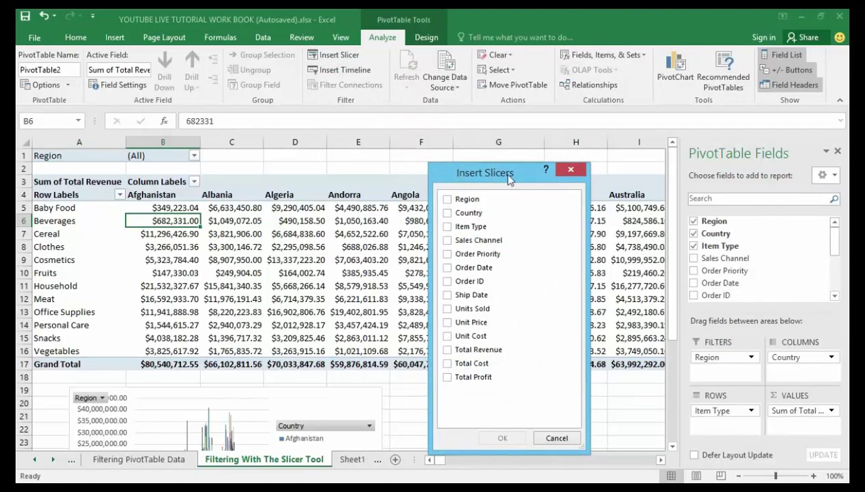
{"action": "left_click_drag", "start_coordinate": [508, 177], "coordinate": [512, 141]}
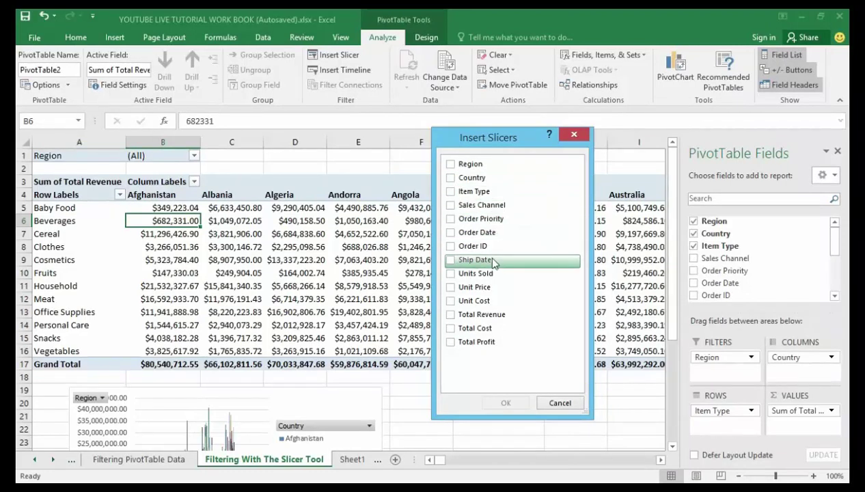
{"action": "left_click", "coordinate": [451, 207]}
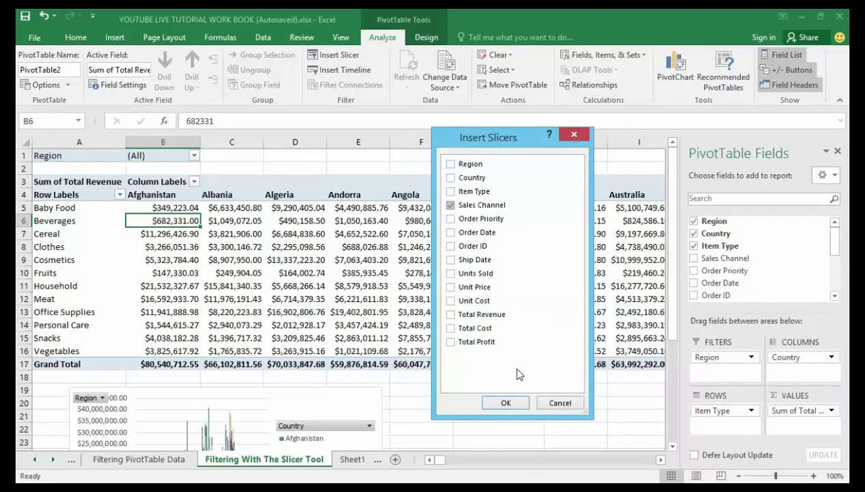
{"action": "left_click", "coordinate": [506, 403]}
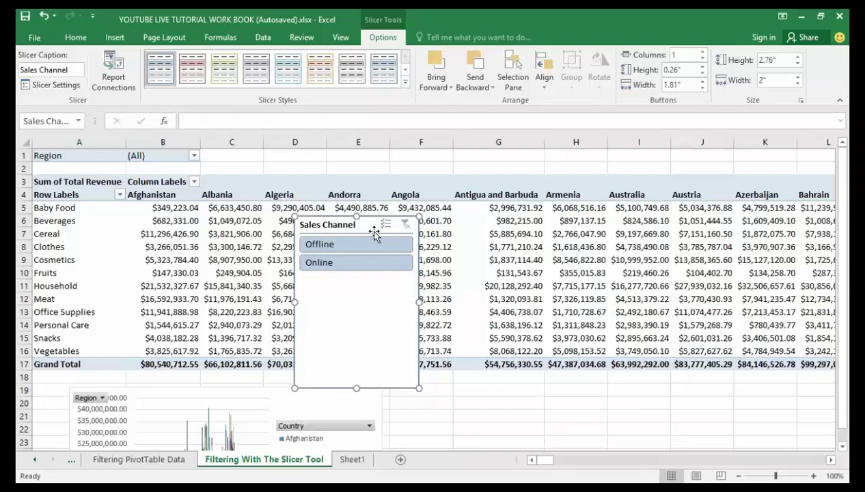
- Move the Sales Channel slicer to the sheet's right and shrink it to fit Offline and Online
{"action": "left_click_drag", "start_coordinate": [384, 227], "coordinate": [812, 158]}
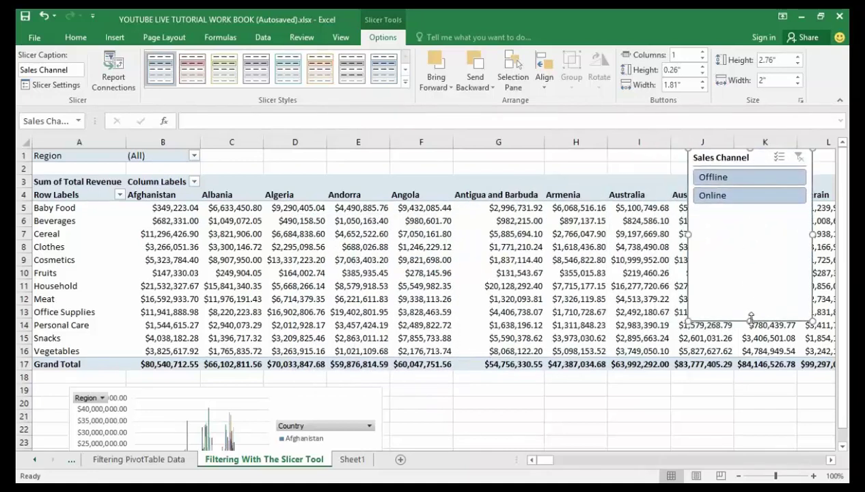
{"action": "left_click_drag", "start_coordinate": [751, 318], "coordinate": [746, 212]}
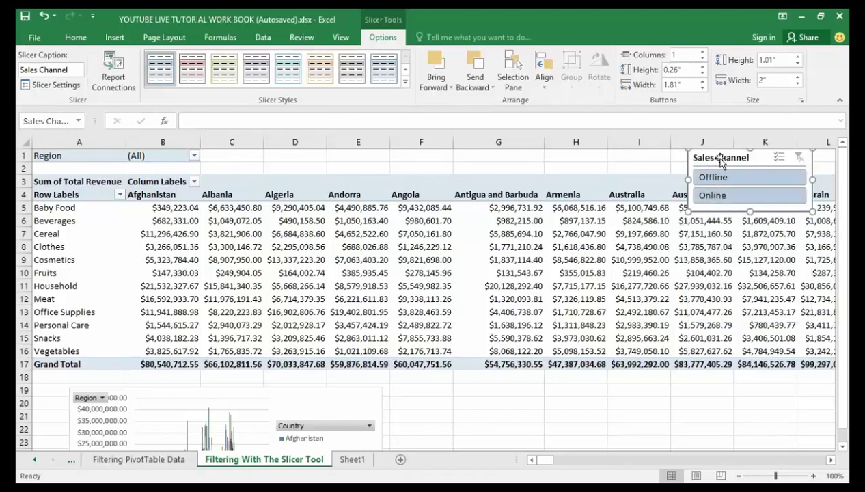
{"action": "left_click_drag", "start_coordinate": [725, 158], "coordinate": [744, 173]}
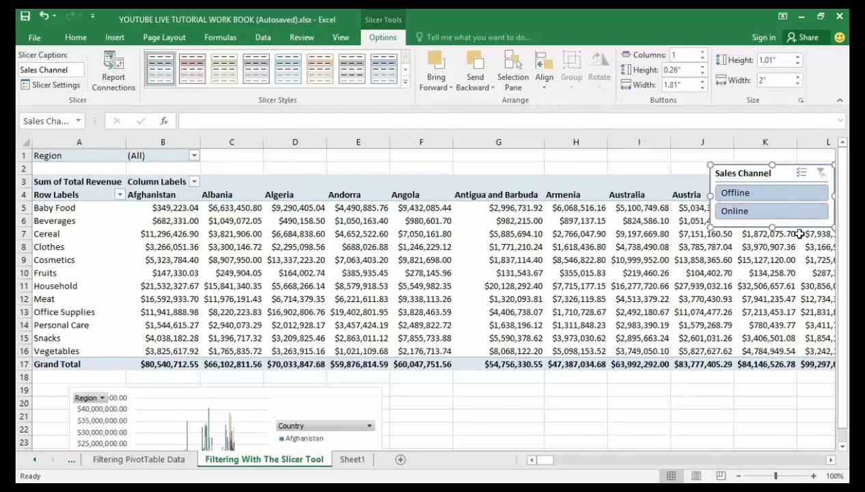
{"action": "mouse_move", "coordinate": [802, 237]}
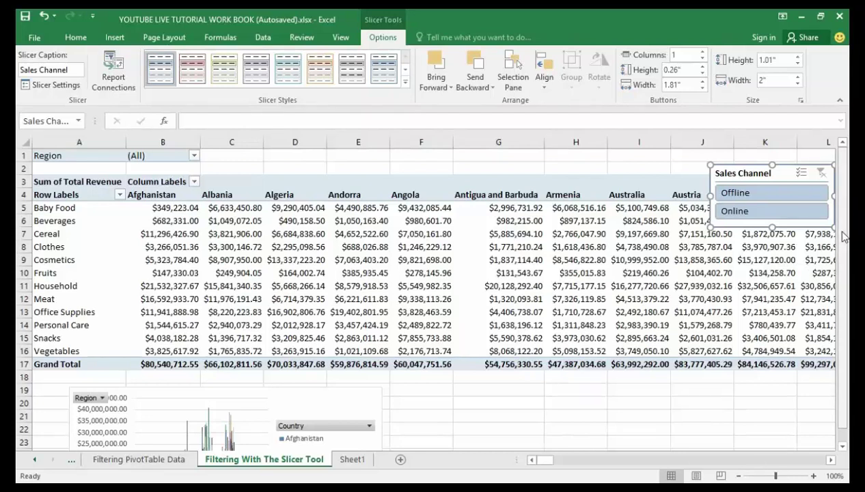
{"action": "left_click", "coordinate": [737, 196]}
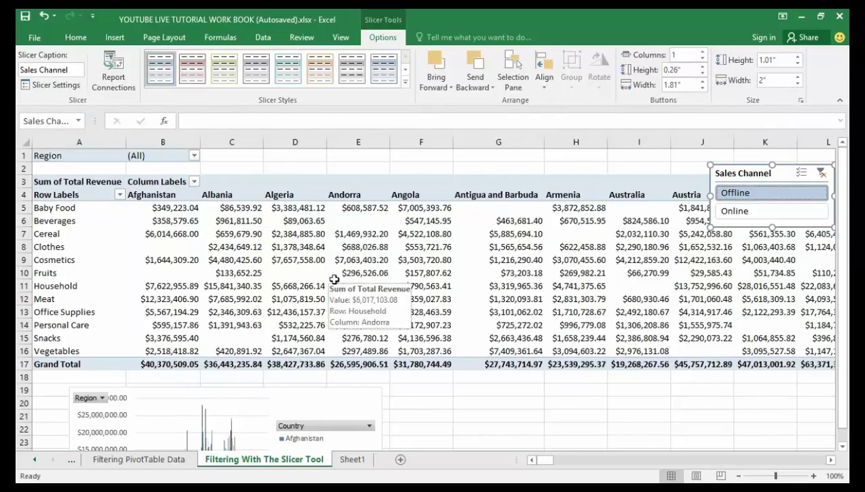
{"action": "left_click", "coordinate": [733, 213]}
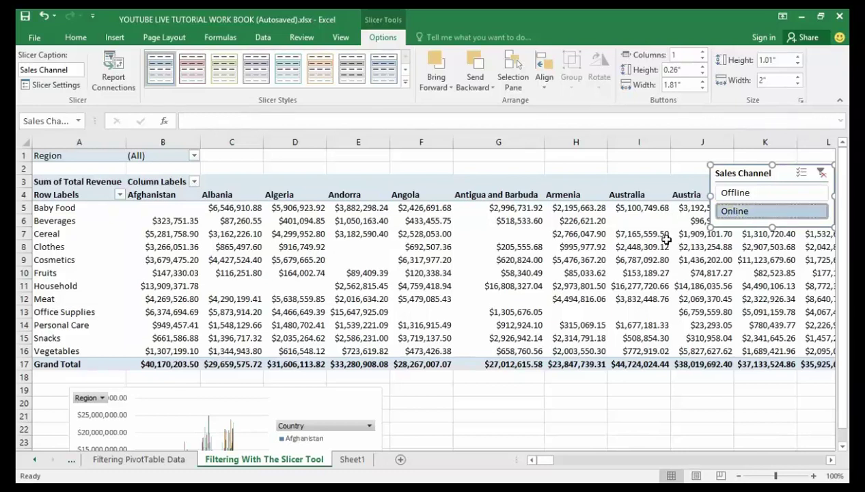
{"action": "mouse_move", "coordinate": [666, 239]}
{"action": "mouse_move", "coordinate": [626, 280]}
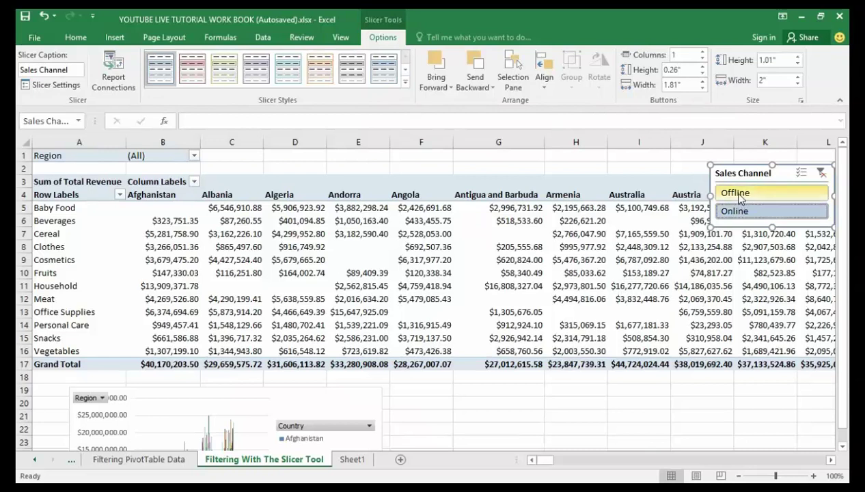
{"action": "left_click", "coordinate": [737, 194]}
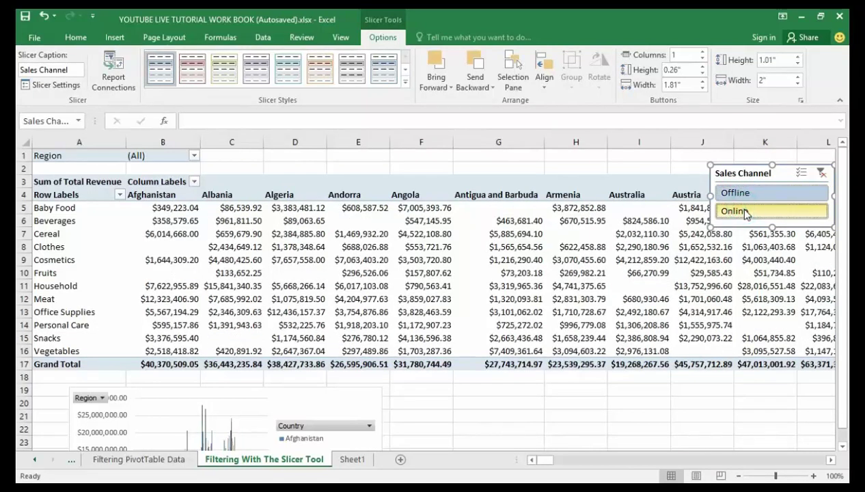
{"action": "left_click", "coordinate": [743, 213], "text": "ctrl"}
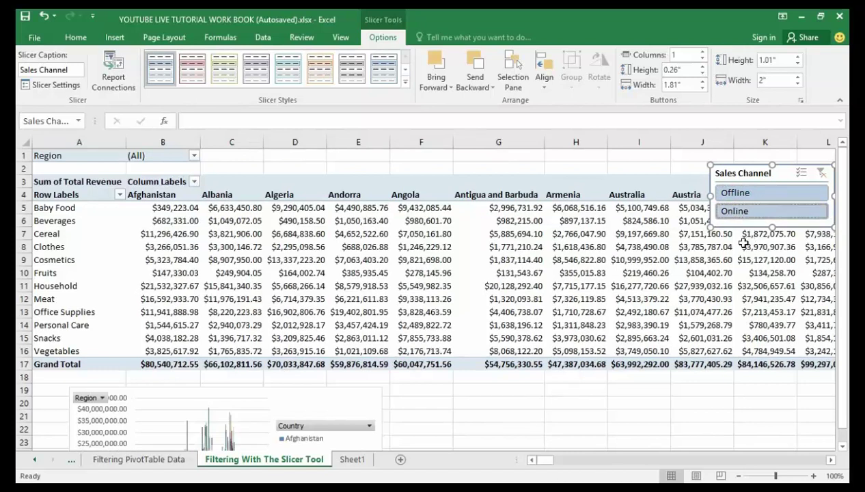
- Select Algeria's Beverages value cell so the PivotTable Analyze commands and field list are available
{"action": "mouse_move", "coordinate": [743, 242]}
{"action": "mouse_move", "coordinate": [432, 270]}
{"action": "left_click", "coordinate": [252, 221]}
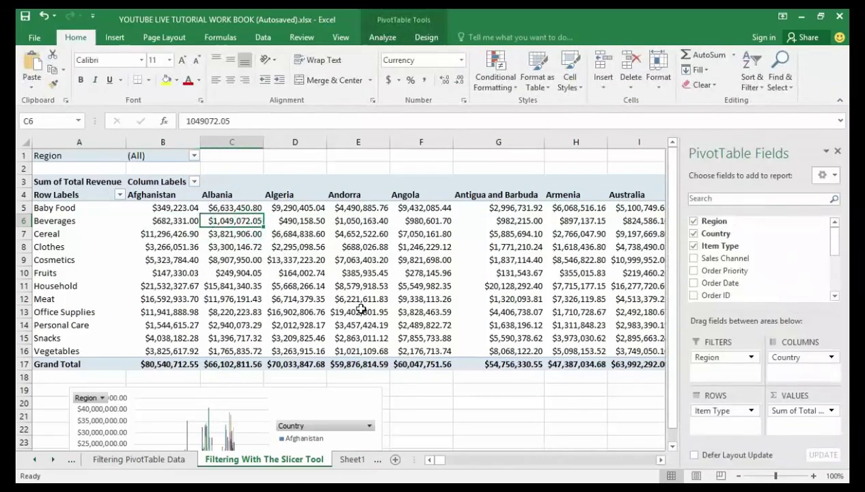
{"action": "left_click", "coordinate": [380, 34]}
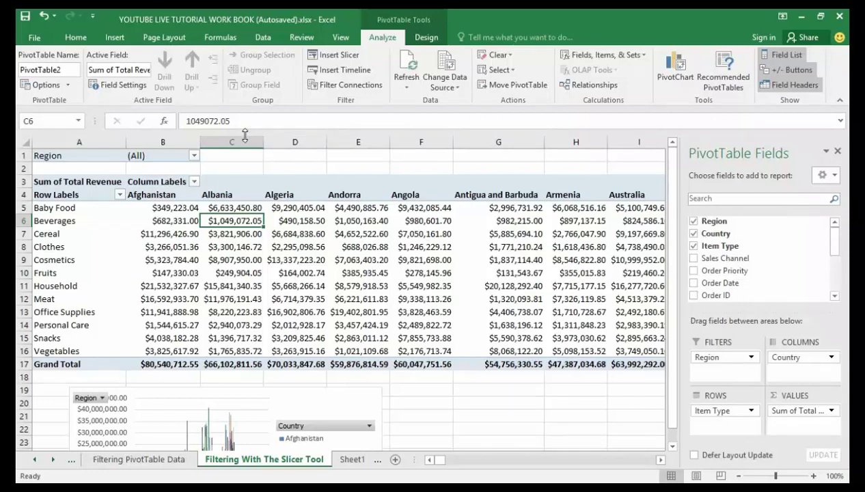
{"action": "left_click", "coordinate": [441, 191]}
{"action": "left_click", "coordinate": [611, 165]}
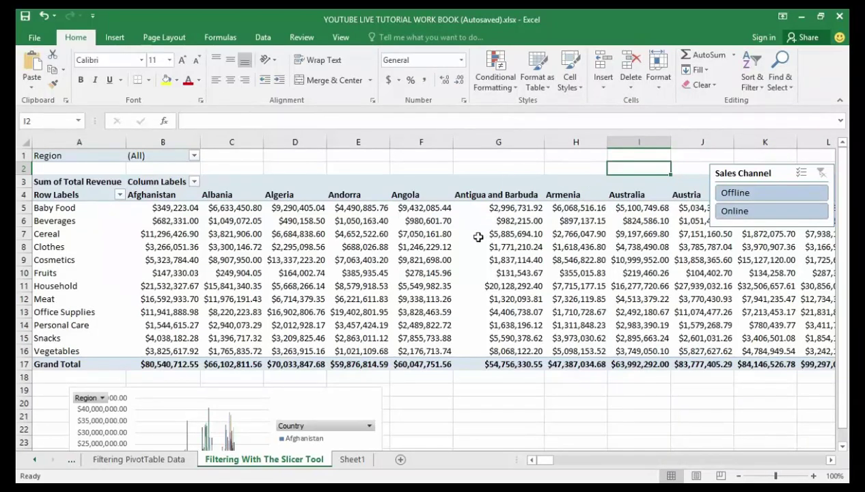
{"action": "mouse_move", "coordinate": [473, 229]}
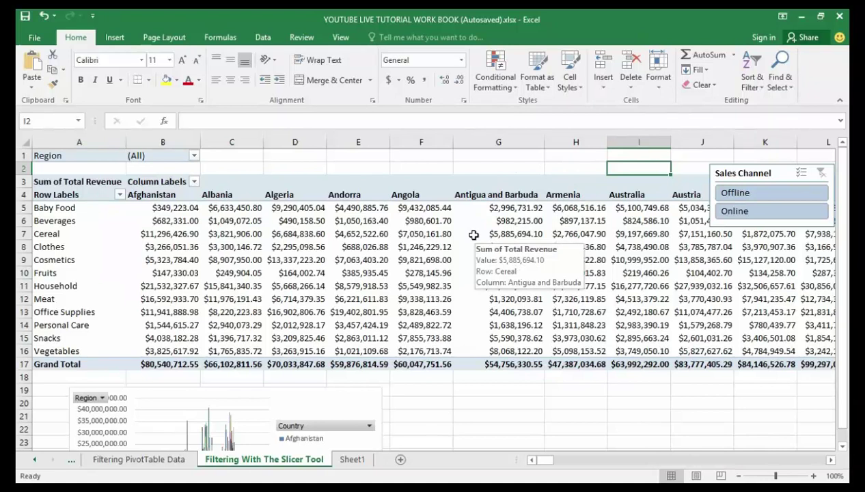
{"action": "left_click", "coordinate": [273, 217]}
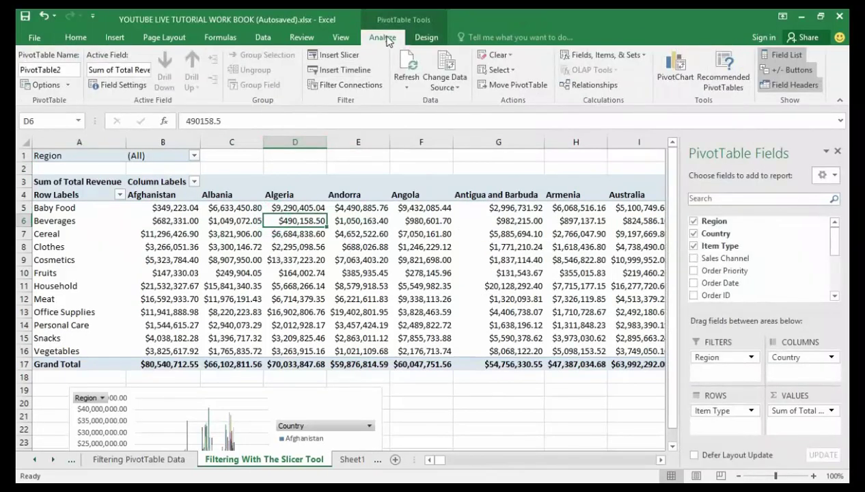
- Insert a slicer for the Order ID field
{"action": "left_click", "coordinate": [324, 59]}
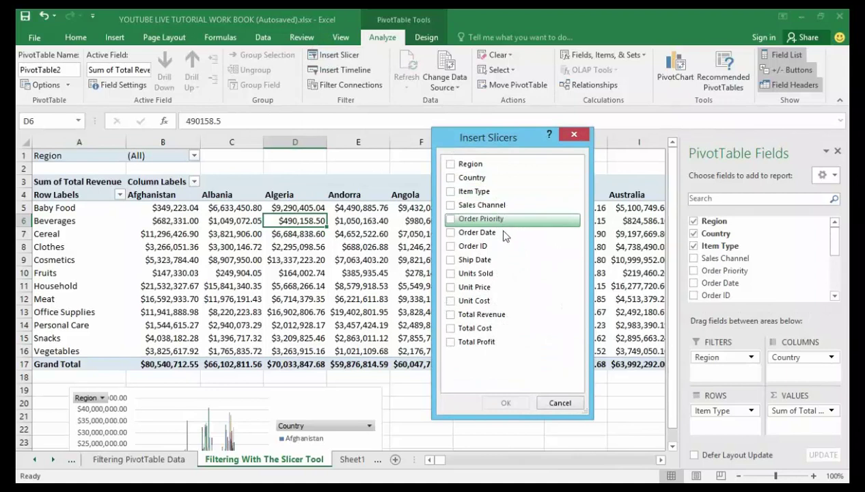
{"action": "left_click", "coordinate": [456, 248]}
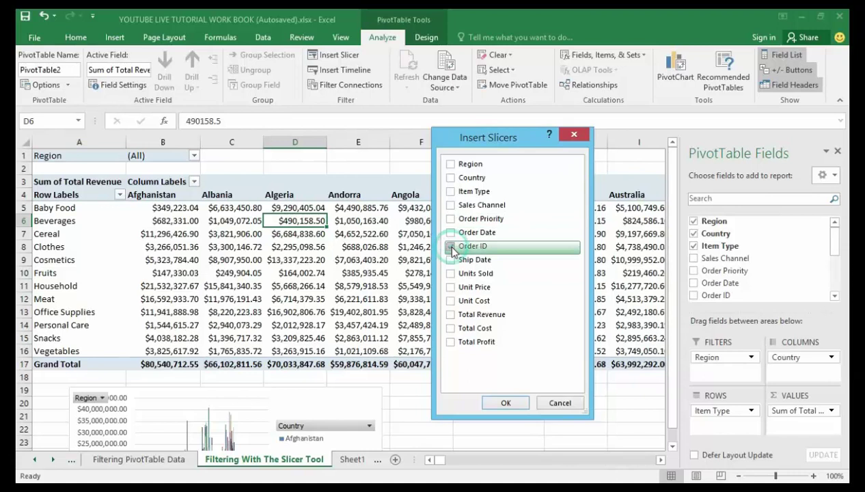
{"action": "left_click", "coordinate": [495, 402]}
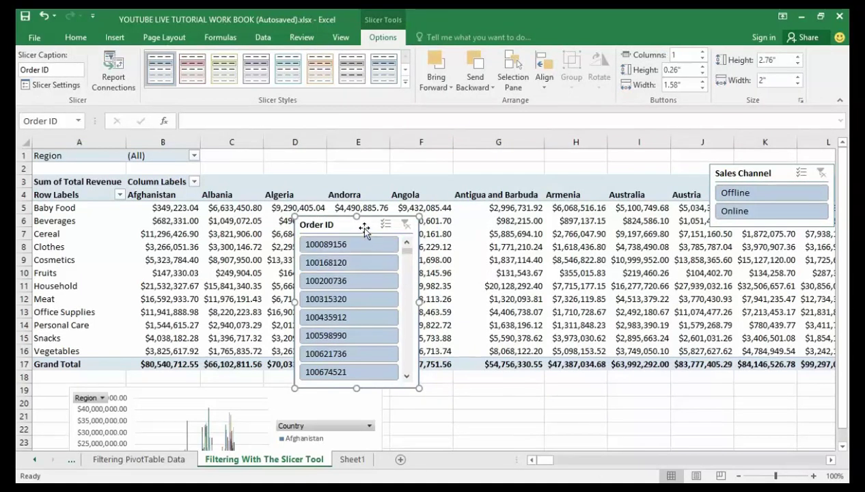
- Drag the Order ID slicer under the Sales Channel slicer on the right
{"action": "left_click_drag", "start_coordinate": [366, 227], "coordinate": [778, 243]}
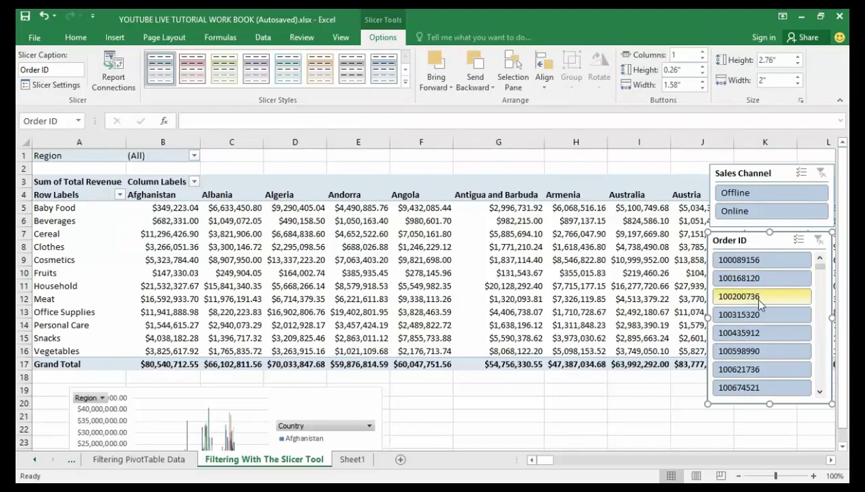
- Filter by Offline and one order ID, leaving Tuvalu Cosmetics at $1,917,996.40
{"action": "left_click", "coordinate": [728, 196]}
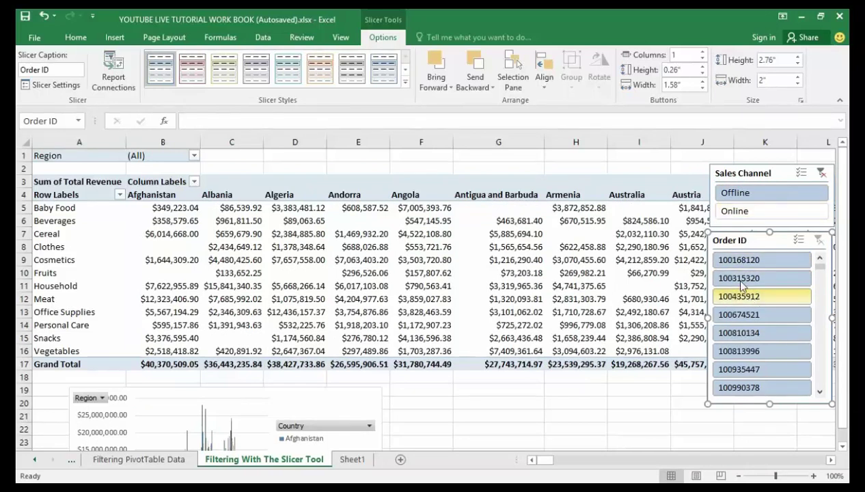
{"action": "left_click", "coordinate": [742, 281]}
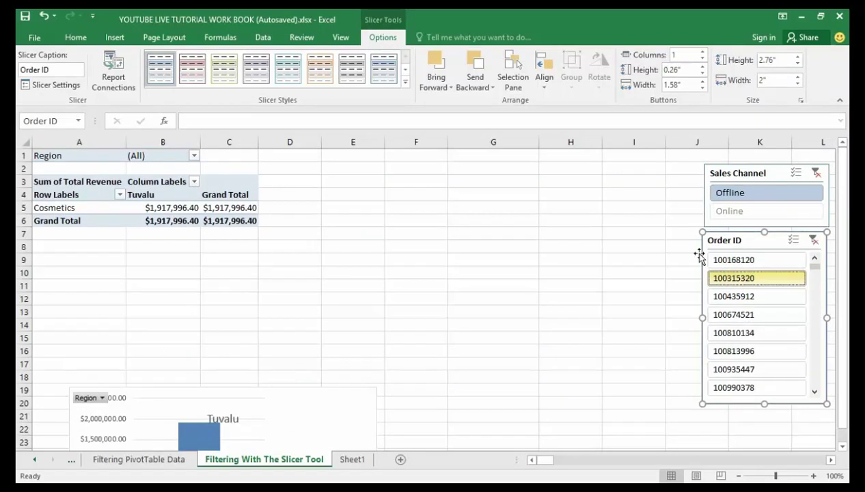